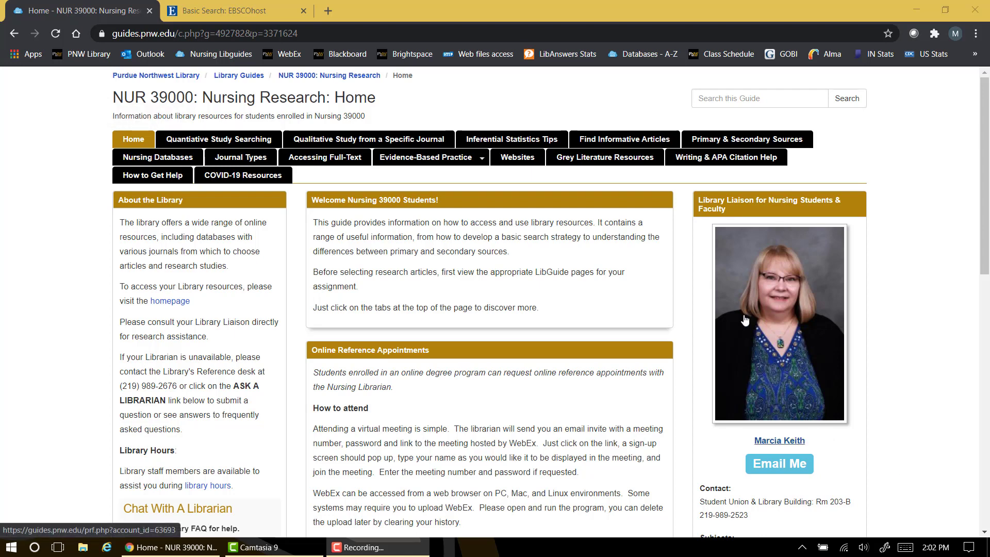
Step: Switch the NUR 39000 guide to its Quantitative Study Searching page with assignment tips and video
left_click(241, 150)
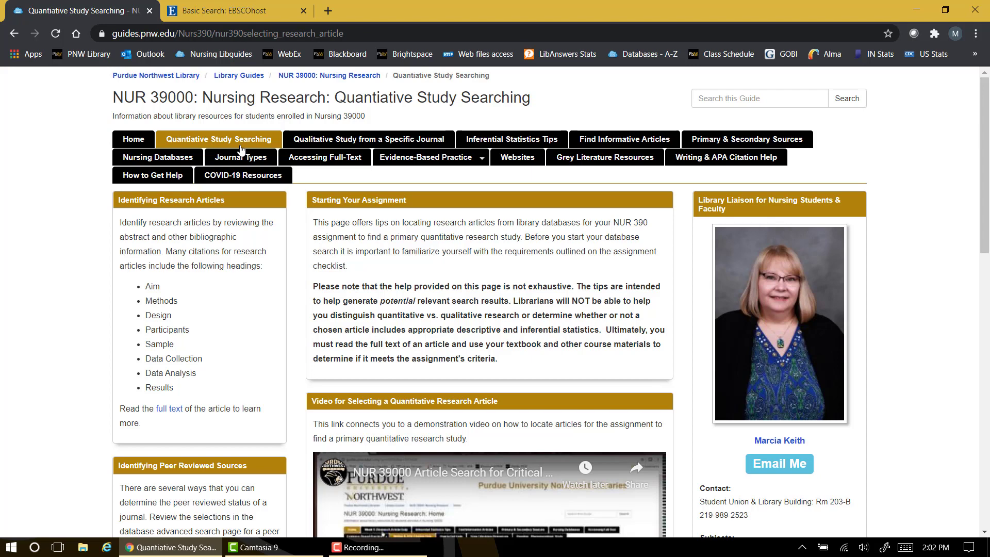
Step: Go to the guide's Nursing Databases page and launch the CINAHL Complete Basic Search
left_click(183, 159)
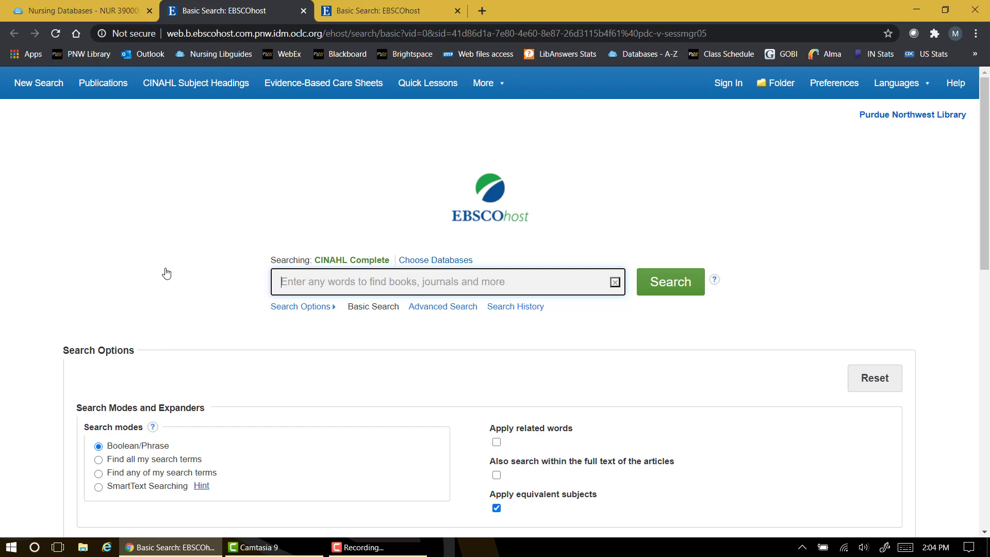
Step: Search CINAHL Complete for 'nutrition', then replace it with 'fall prevention' (11,185 results)
type("nutrition")
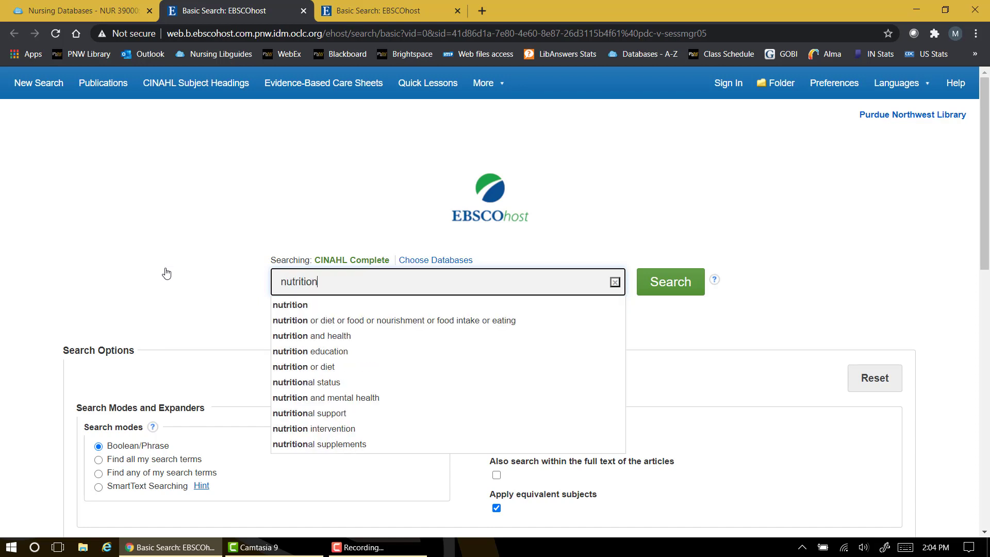
key("Return")
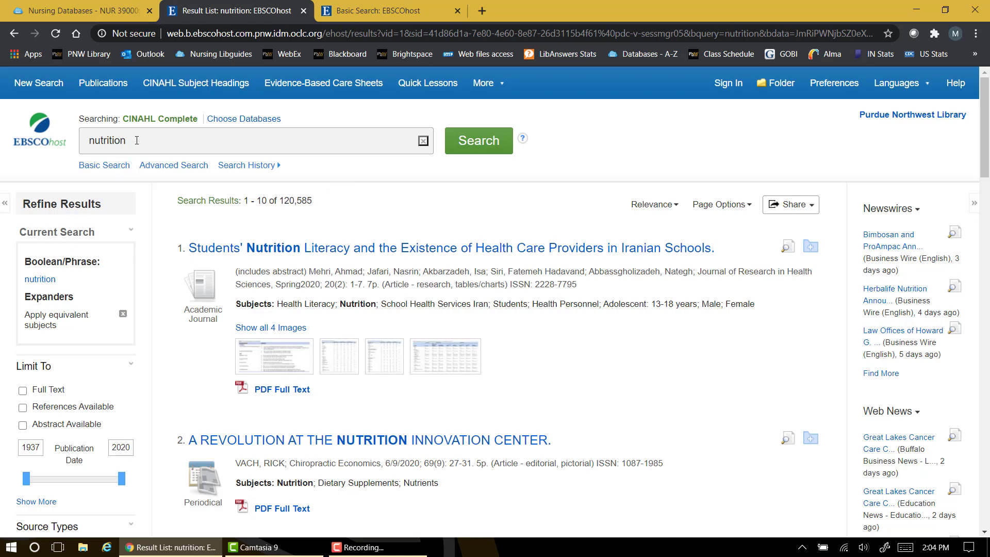
left_click_drag(136, 140, 67, 136)
type("fall p")
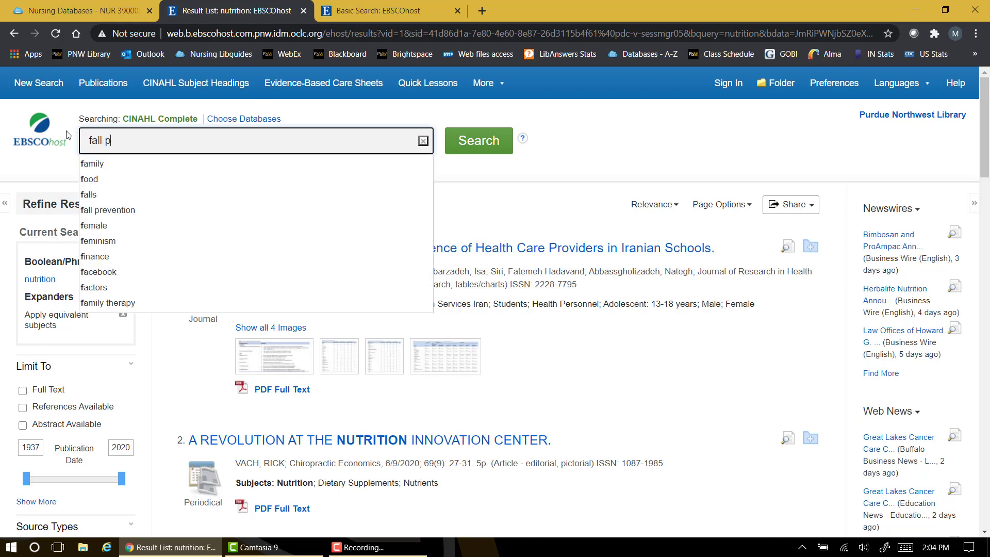
type("revention")
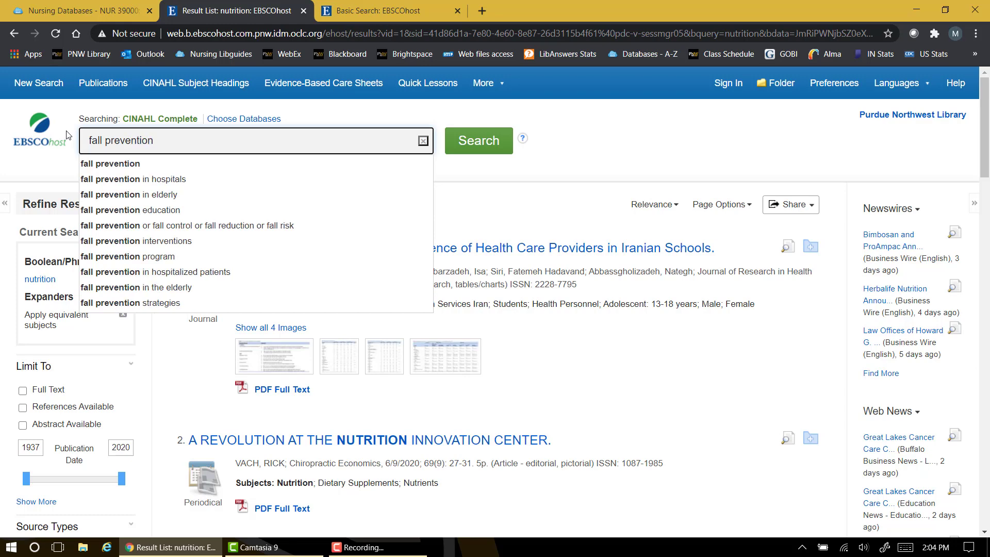
key("Return")
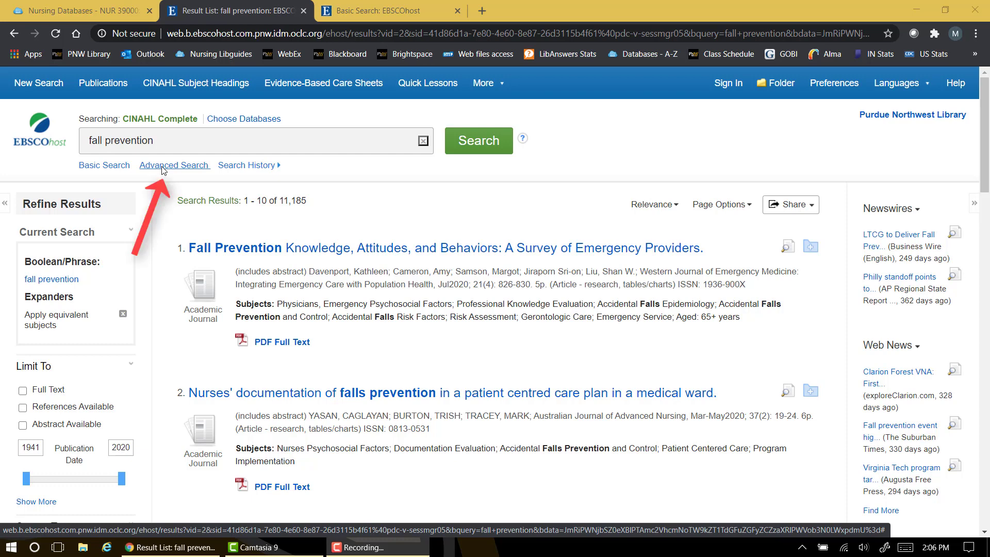
Step: Switch to the Advanced Search form with three empty search rows joined by AND
left_click(162, 166)
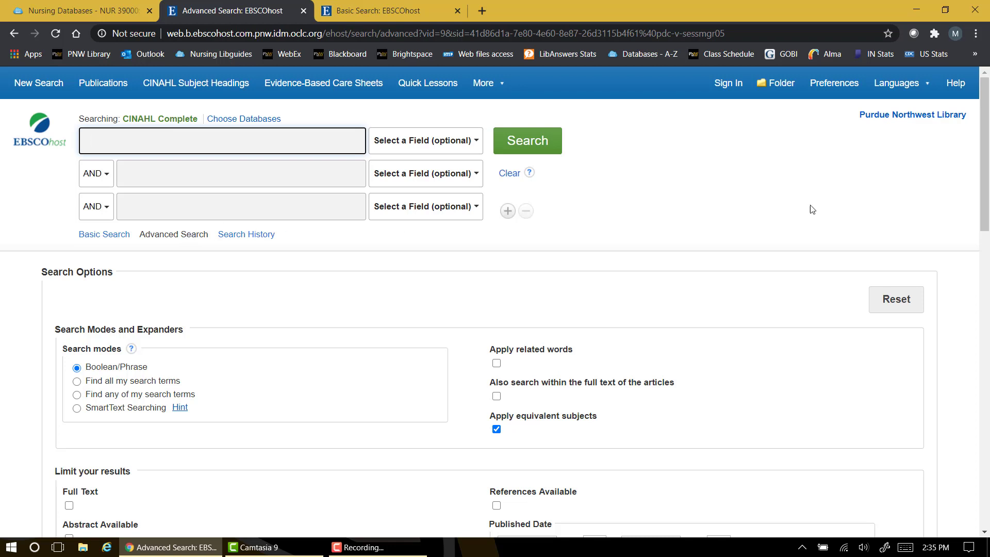
left_click_drag(987, 125, 987, 273)
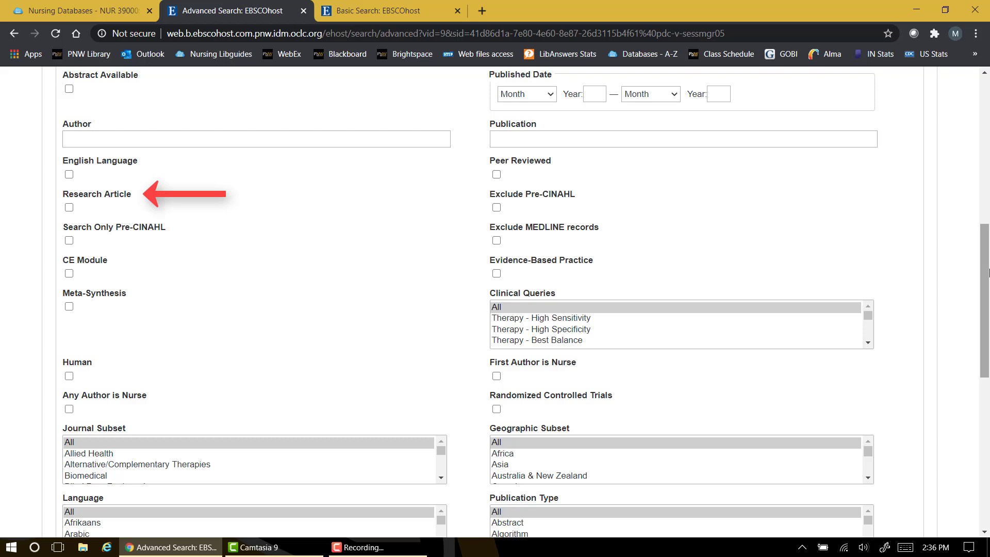
Step: Check Research Article, English Language, Peer Reviewed, Human and First Author is Nurse limiters
left_click(71, 209)
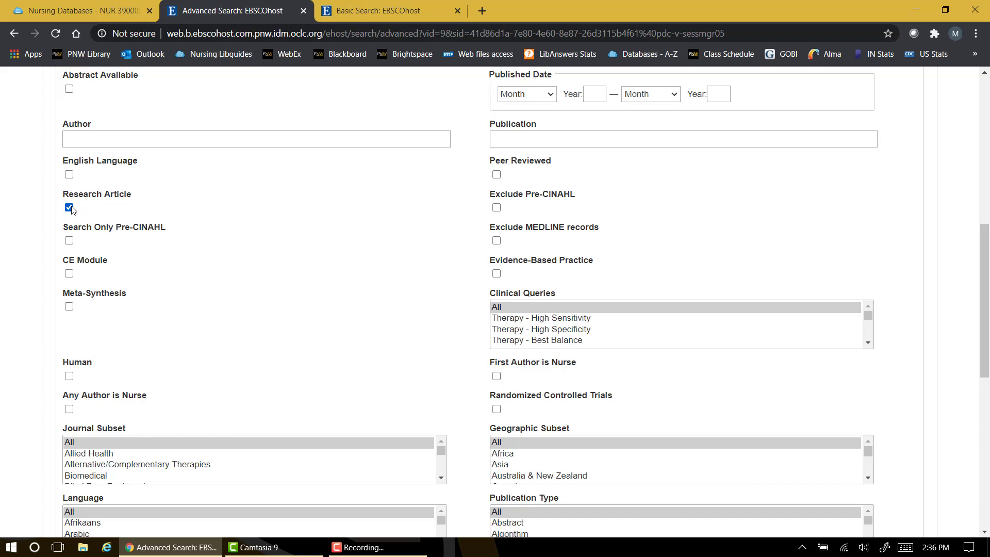
left_click(69, 175)
left_click(497, 175)
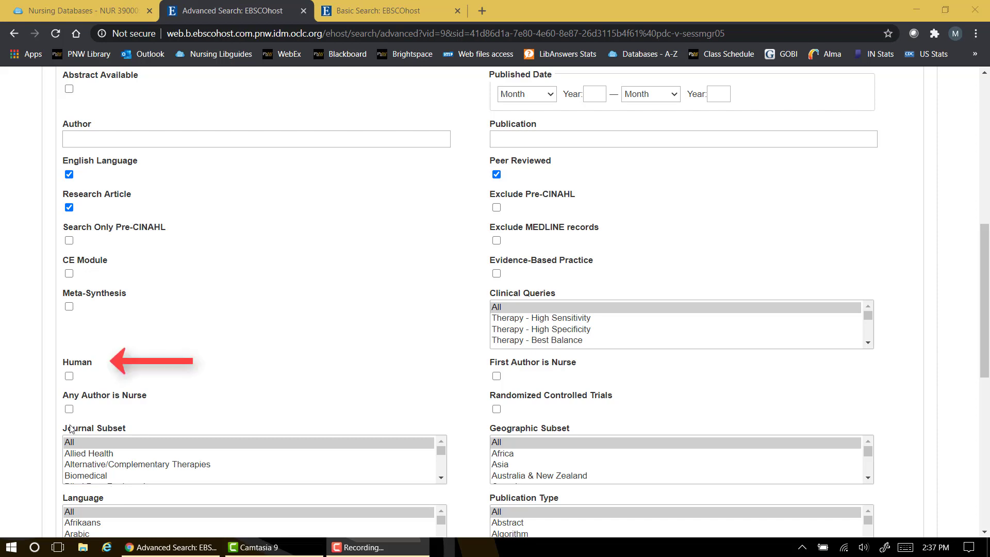
left_click(69, 376)
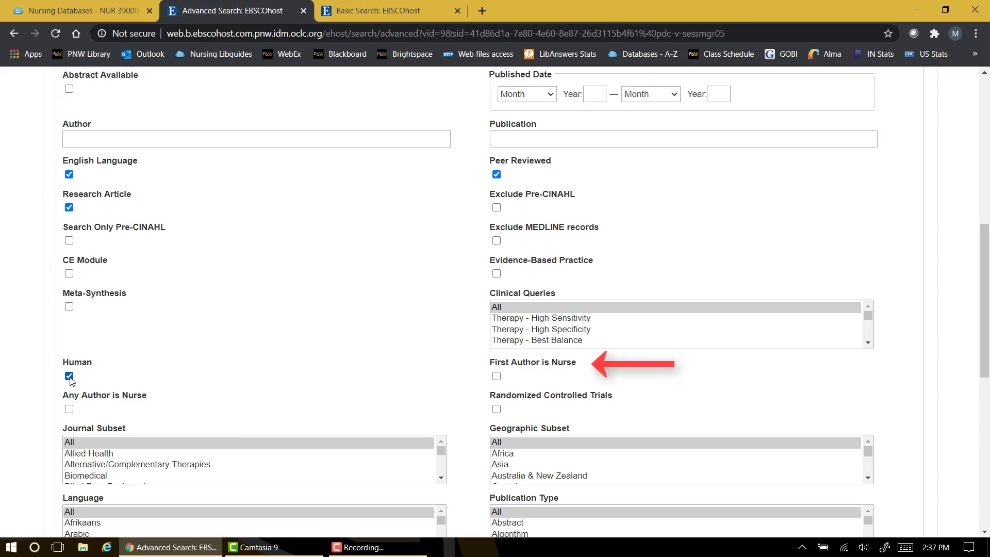
left_click(496, 378)
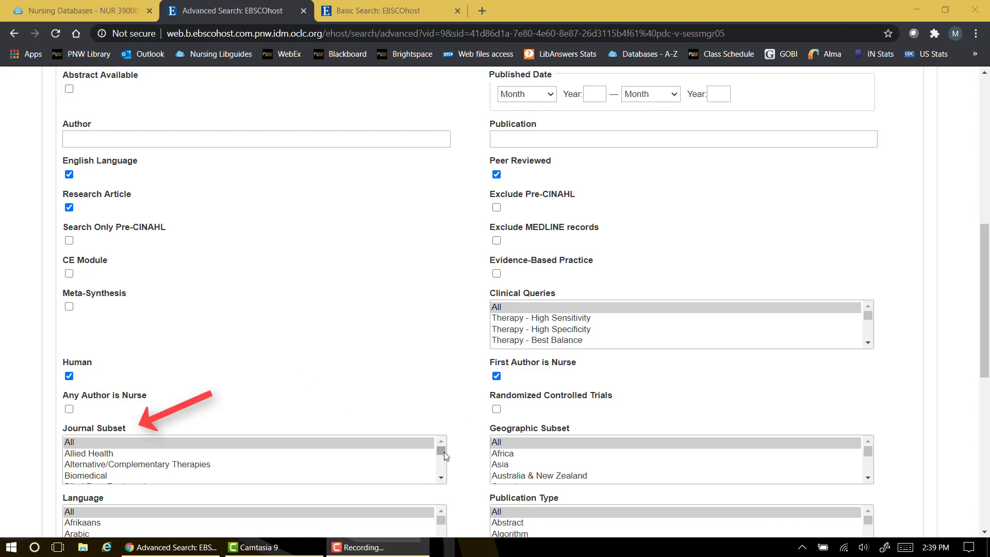
Step: Add the Nursing journal subset limiter and set the published date range to 2015–2020
left_click_drag(441, 452, 445, 473)
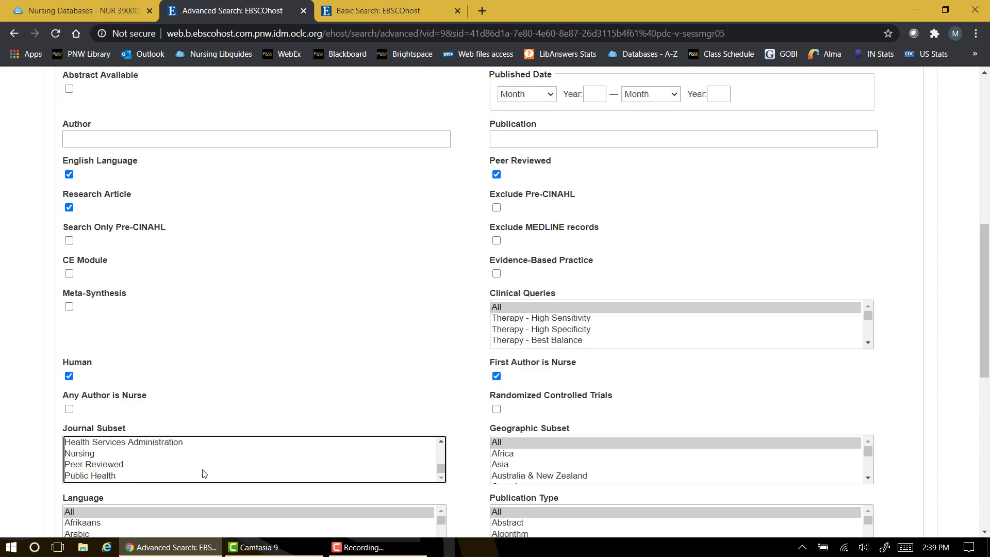
left_click(81, 456)
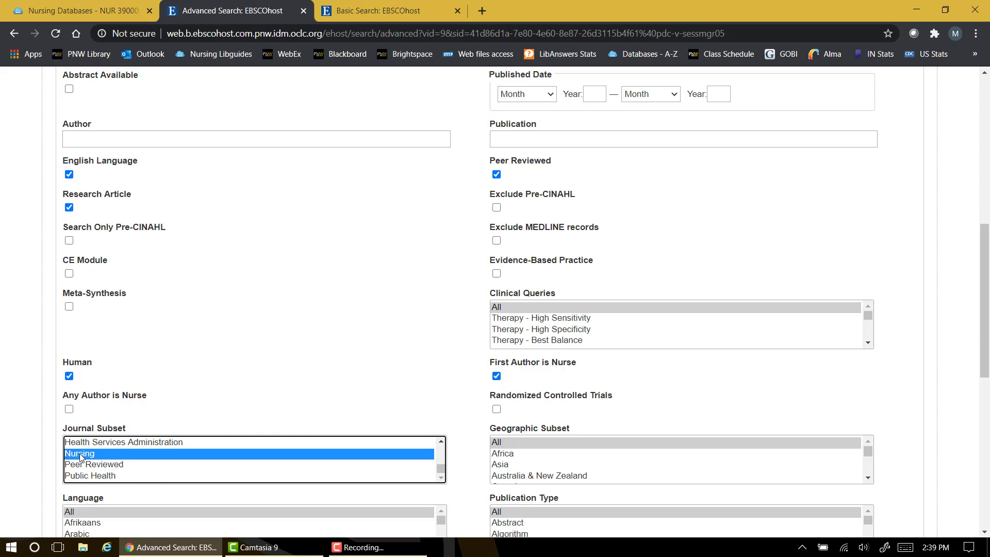
left_click(588, 92)
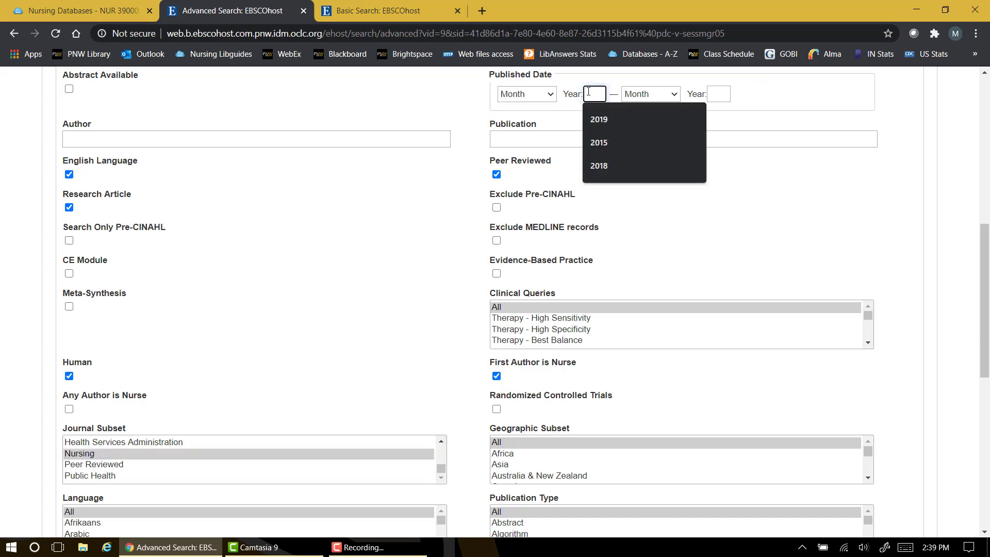
left_click(616, 142)
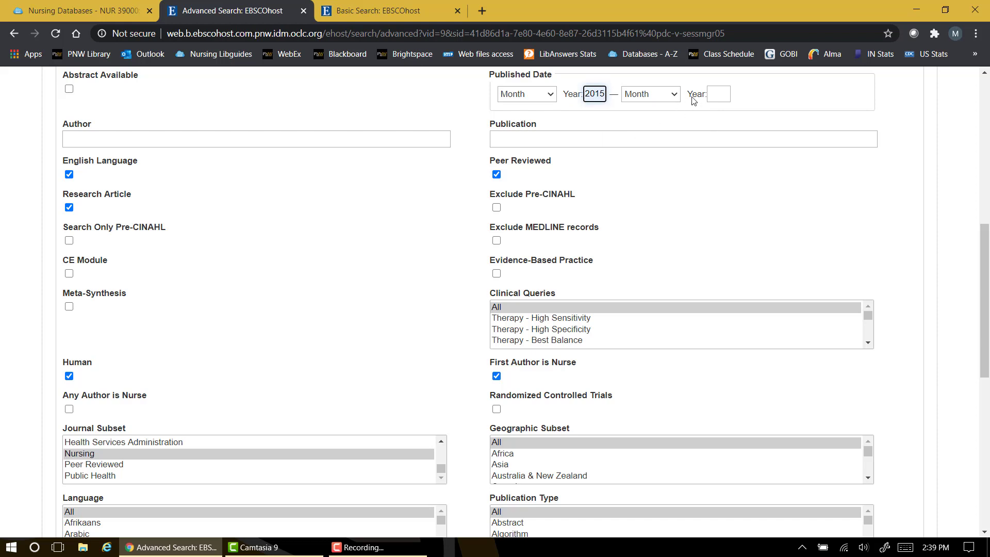
left_click(716, 95)
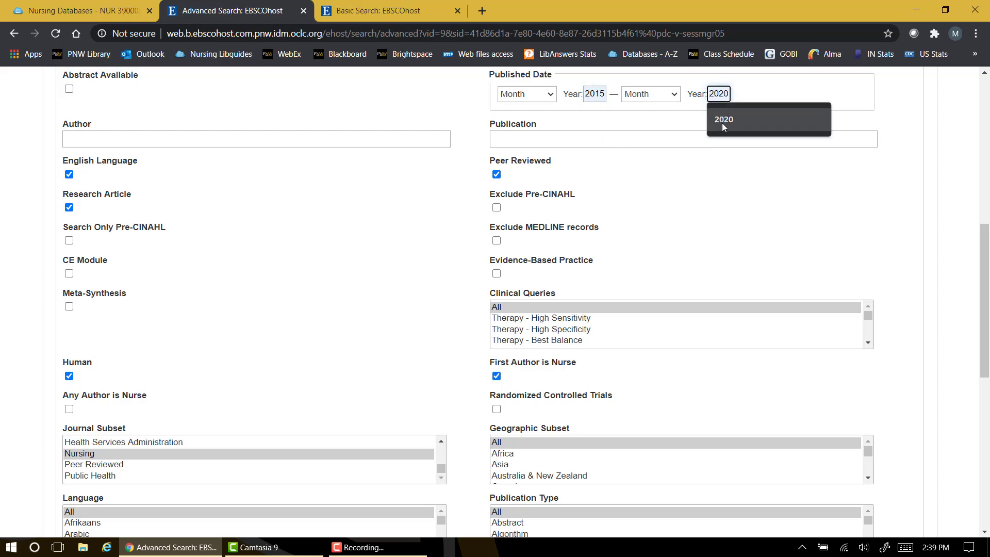
left_click(723, 122)
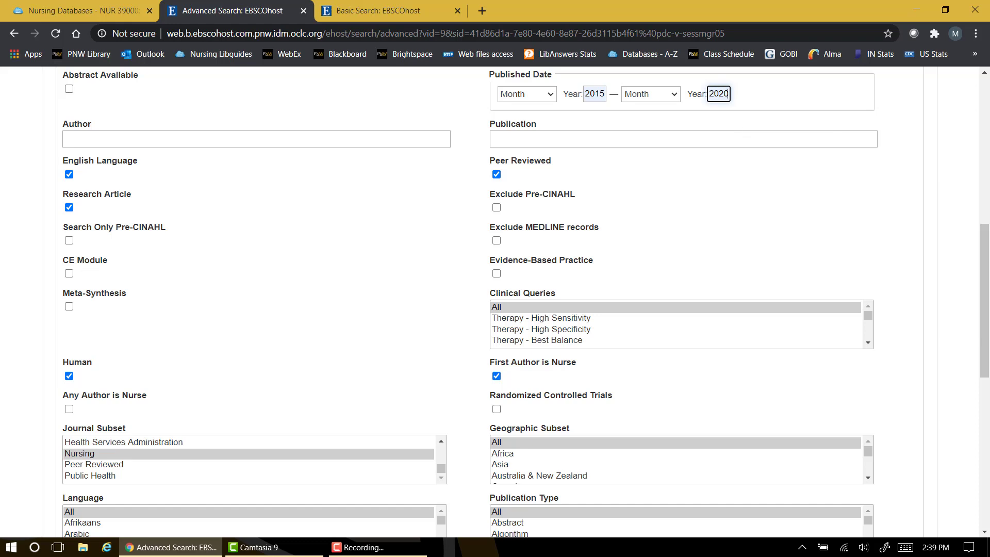
left_click_drag(987, 246, 987, 85)
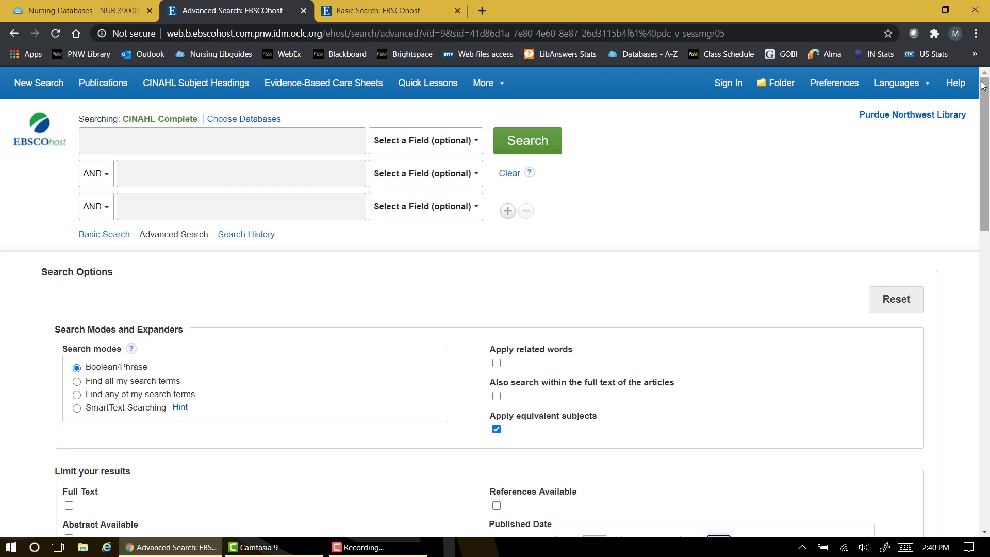
Step: Run the limiter-only search, bringing up 4,872 CINAHL Complete results
left_click(556, 143)
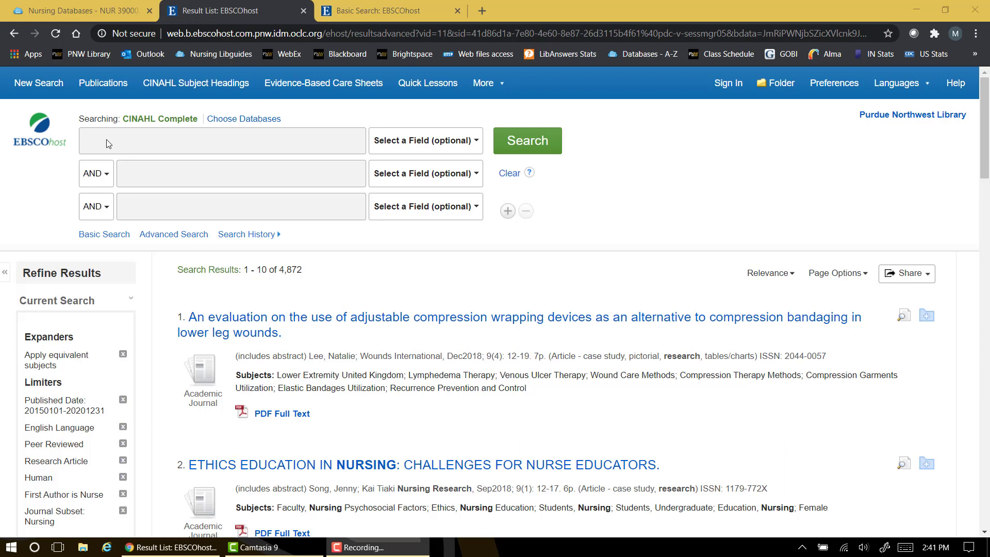
Step: Search 'nutrition' with the limiters, then replace it with 'fall prevention' for 46 results
left_click(108, 142)
type("nutr")
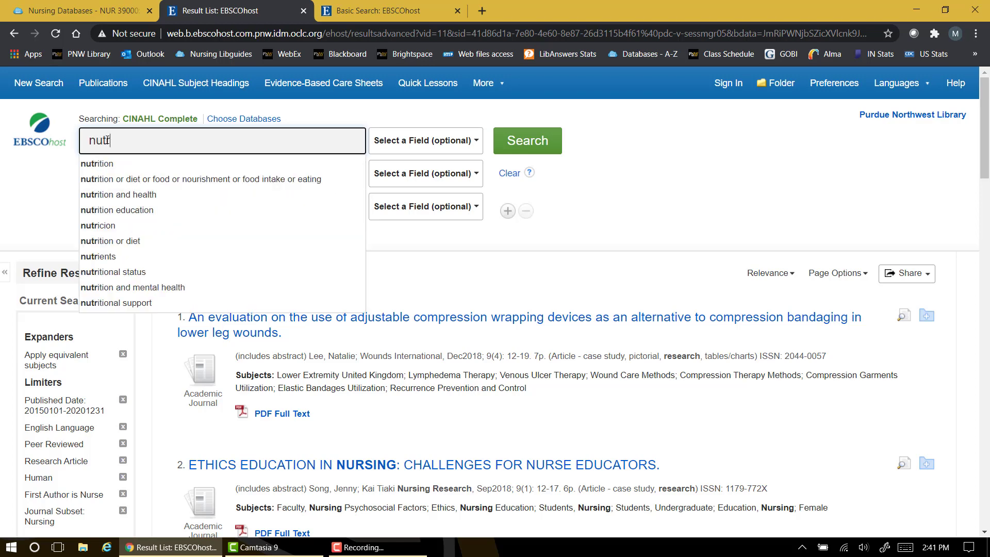
type("ition")
key("Return")
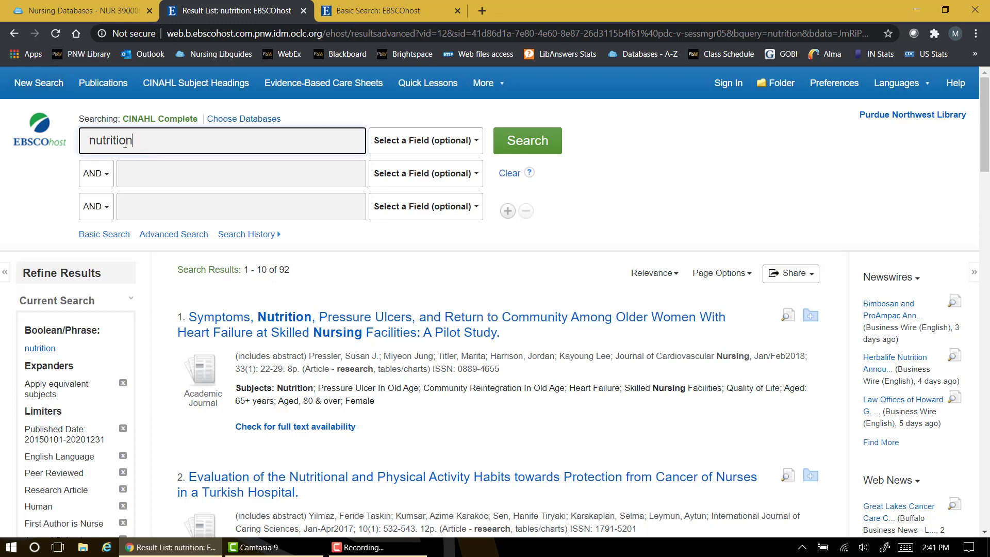
left_click_drag(150, 144, 67, 145)
type("fall prevention")
key("Return")
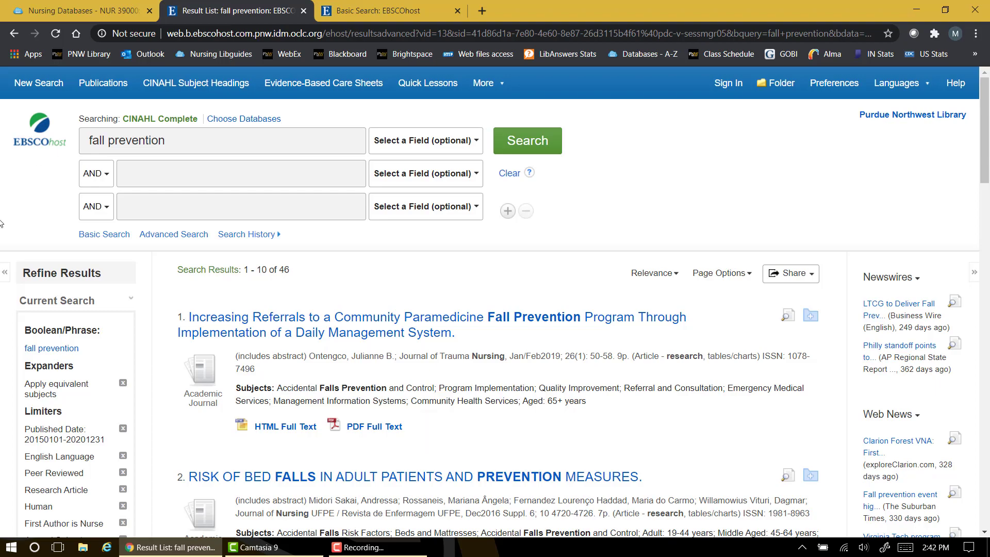
key("F10")
left_click_drag(984, 114, 988, 451)
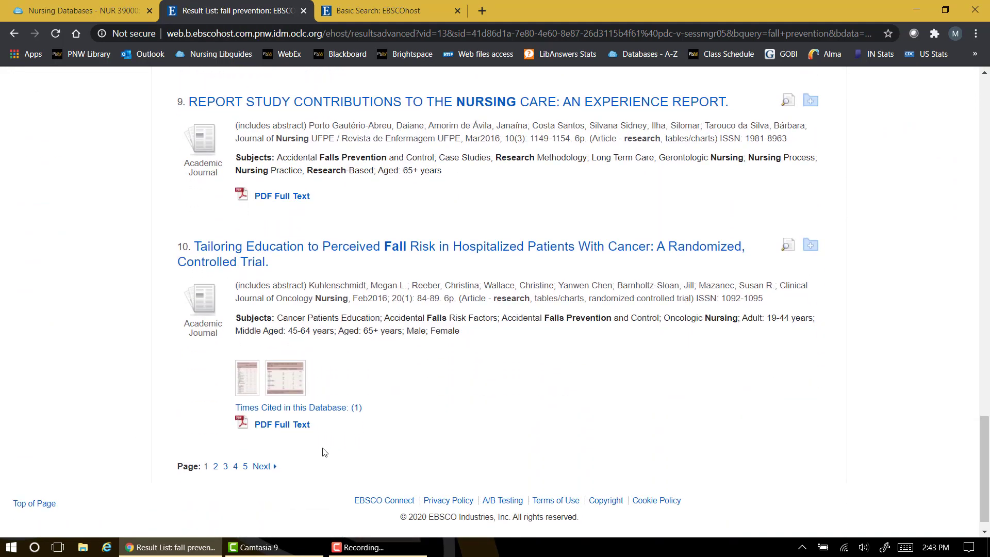
left_click(281, 431)
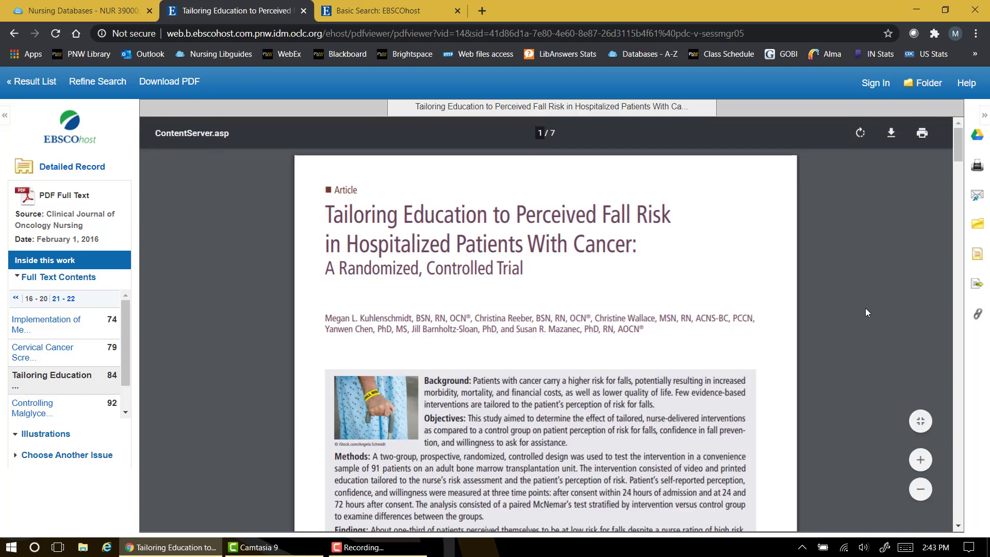
mouse_move(957, 152)
left_mouse_down()
mouse_move(974, 407)
mouse_move(978, 254)
mouse_move(961, 141)
left_mouse_up()
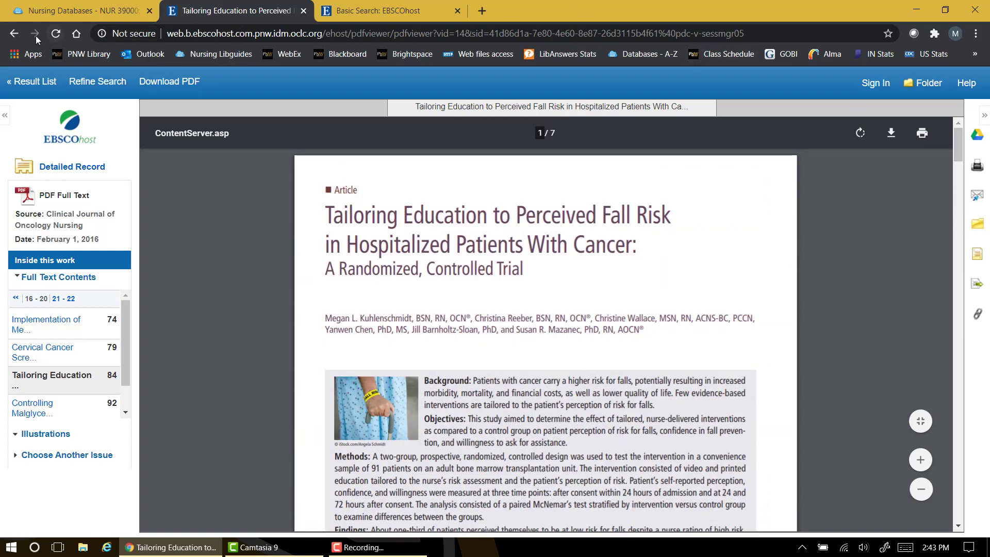
left_click(14, 34)
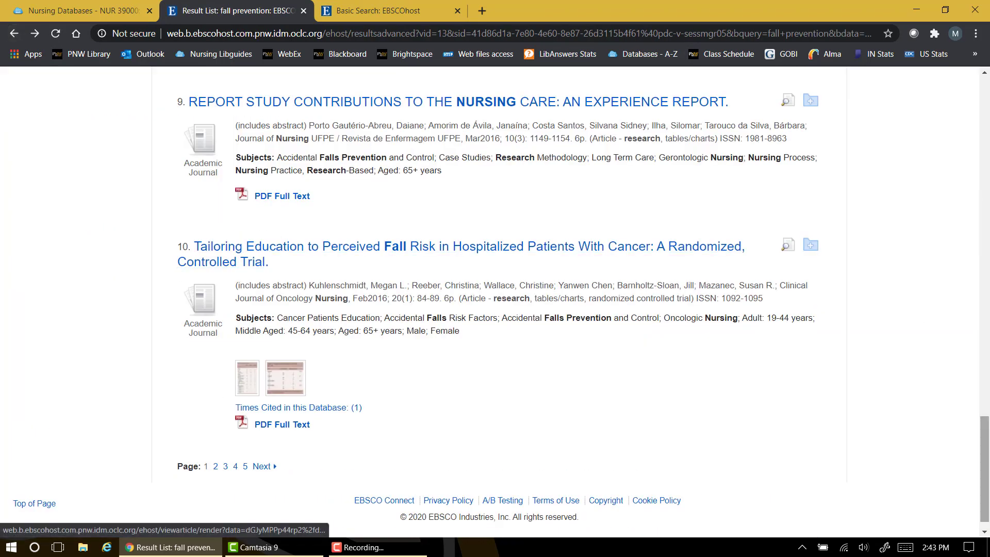
Step: Leave the Ovid patient and family engagement article and return to the fall prevention results
scroll(985, 449, "up", 2)
scroll(985, 450, "up", 9)
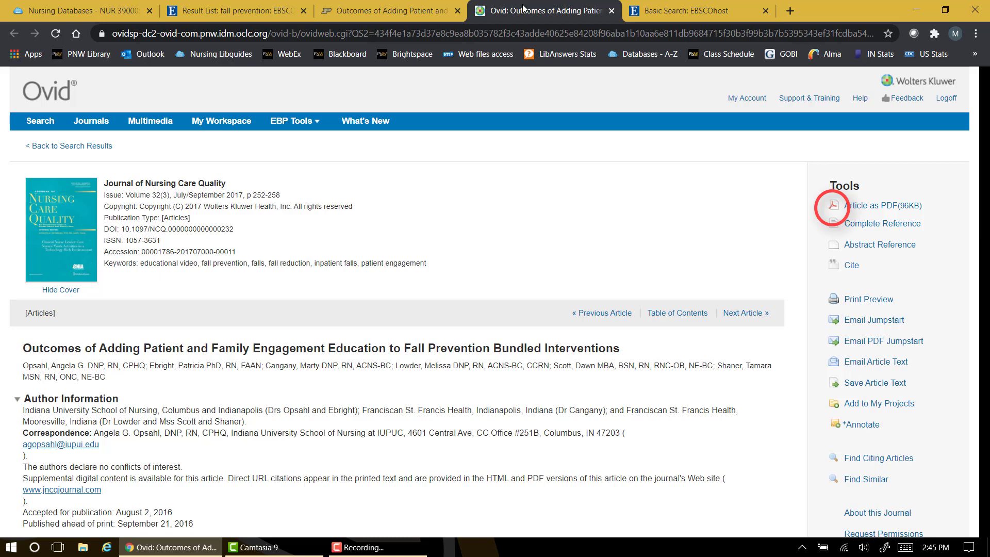
left_click(282, 11)
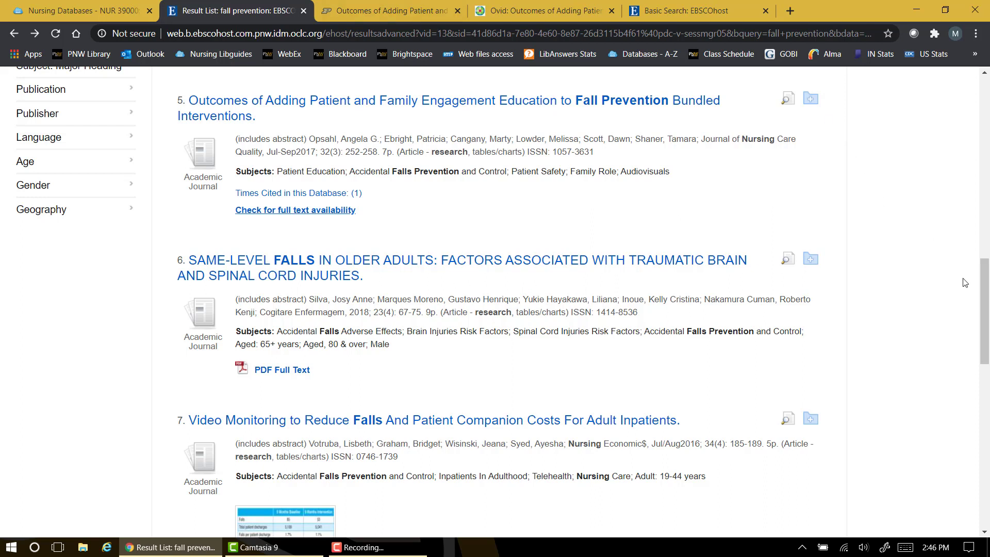
Step: Open the search history and review searches S1–S5 with their limiters and result counts
left_click_drag(986, 300, 988, 109)
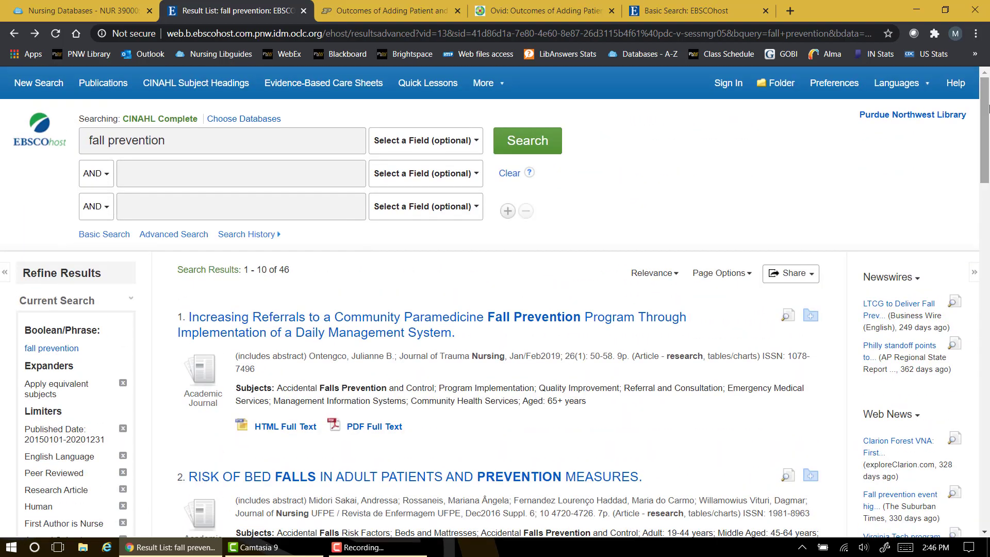
left_click(254, 236)
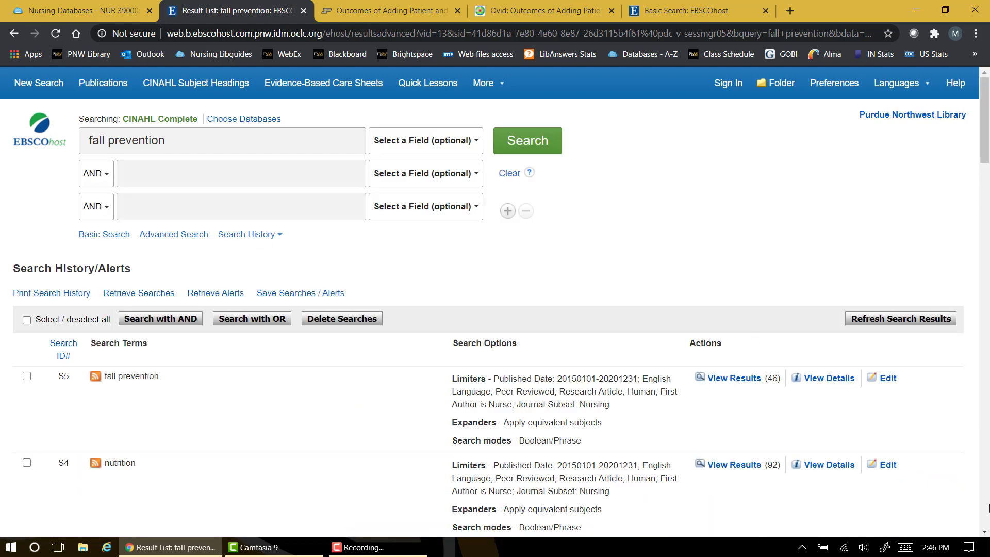
scroll(984, 533, "down", 4)
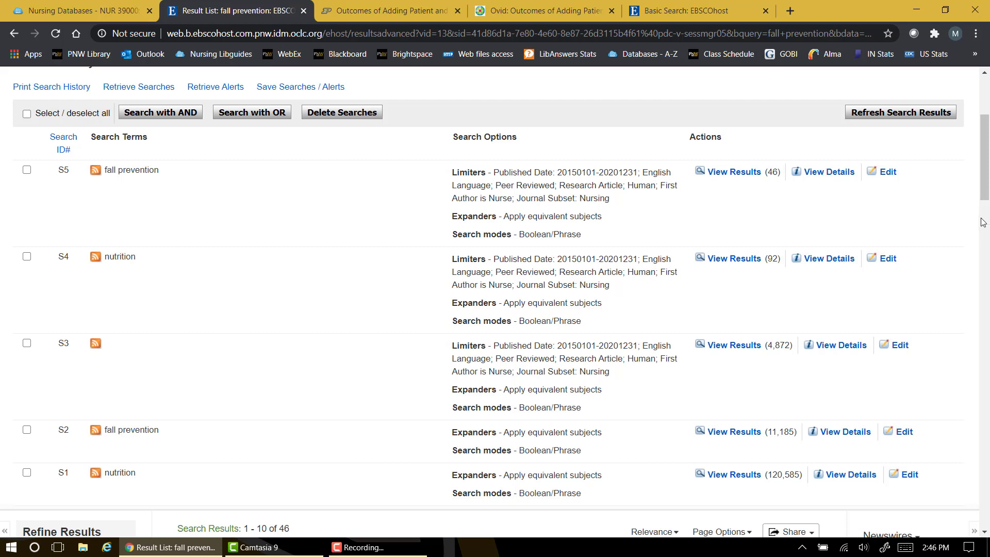
left_click_drag(985, 186, 983, 159)
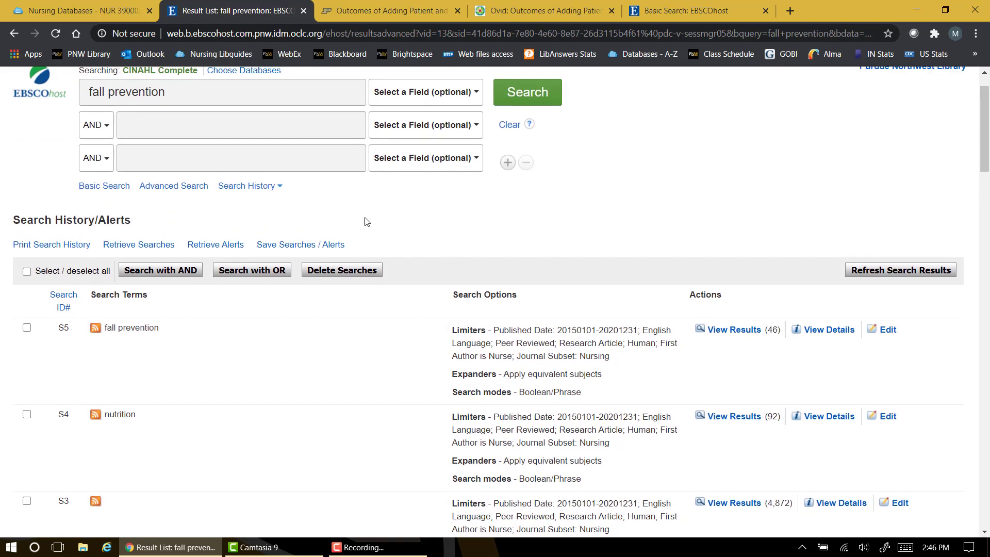
left_click(256, 192)
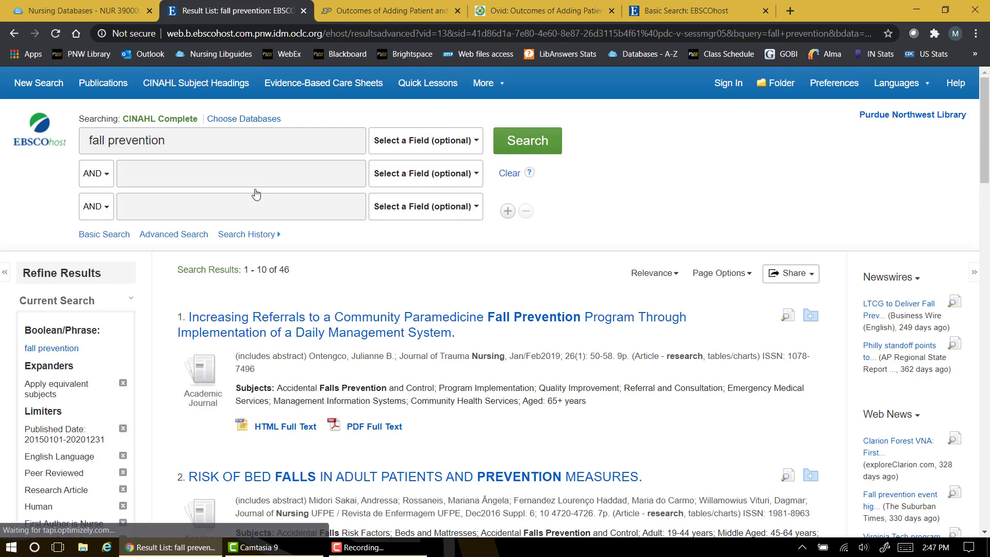
Step: Replace the fall prevention term with 'hand washing' and run the limited search
left_click(220, 140)
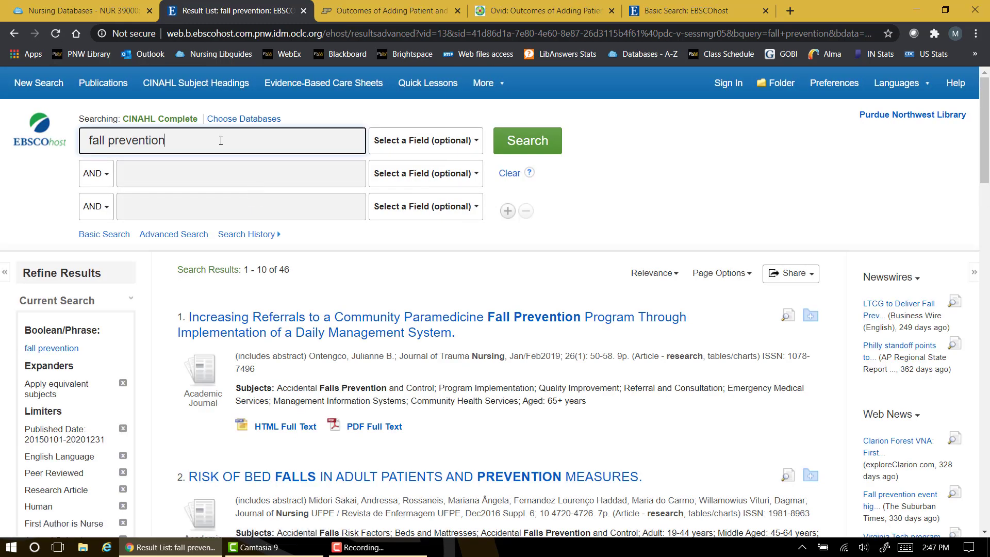
left_click_drag(212, 141, 46, 140)
type("hand")
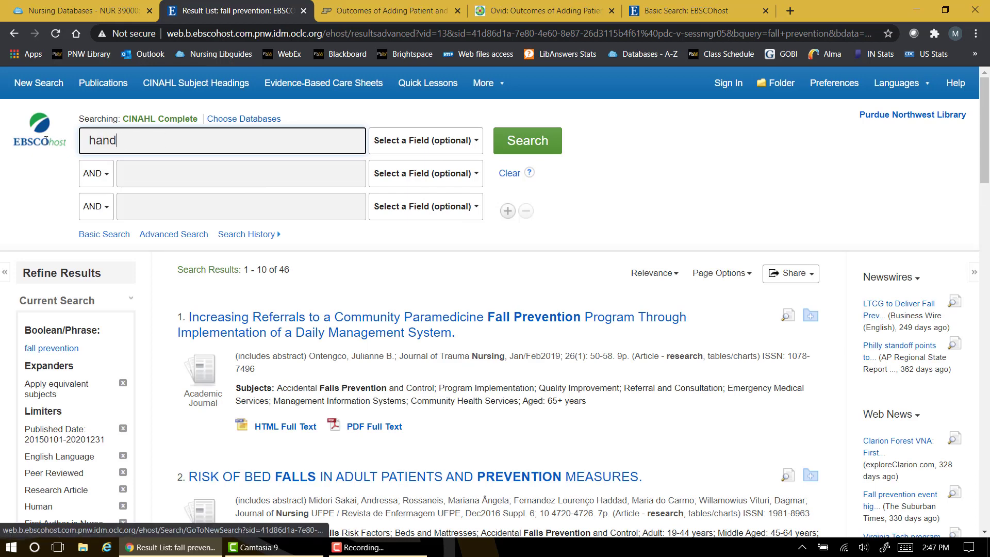
type(" washing")
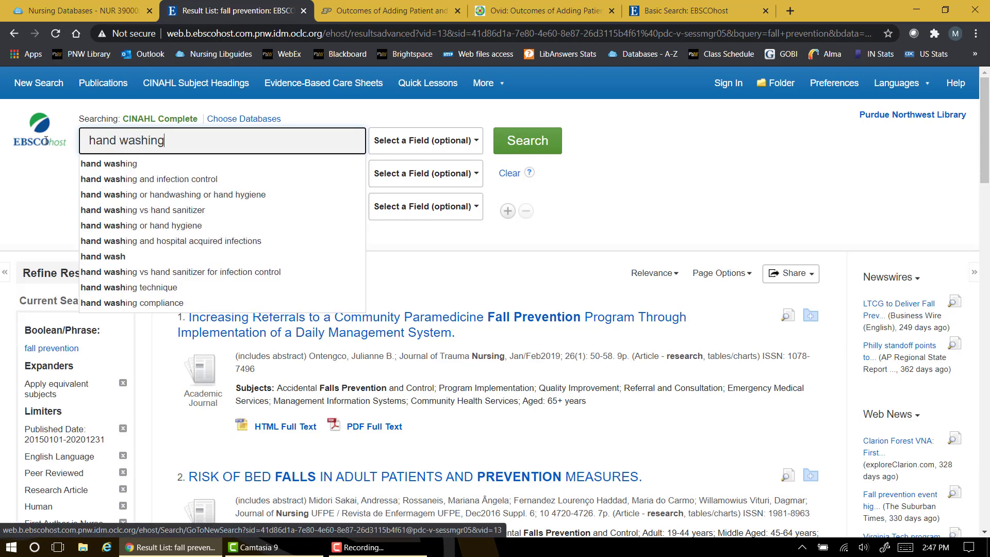
key("Return")
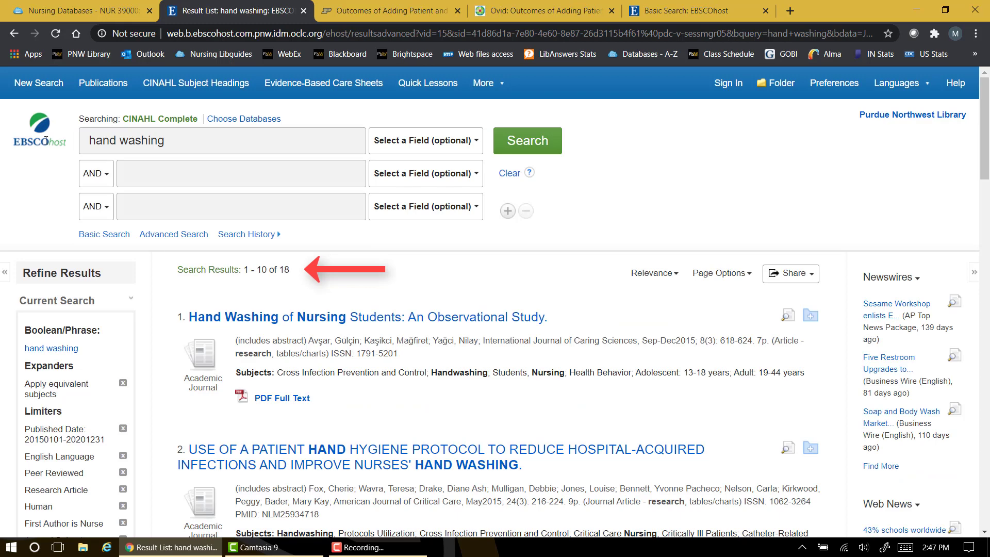
Step: Replace 'hand washing' with 'Opioids' and search, returning 30 results
left_click_drag(175, 135, 77, 135)
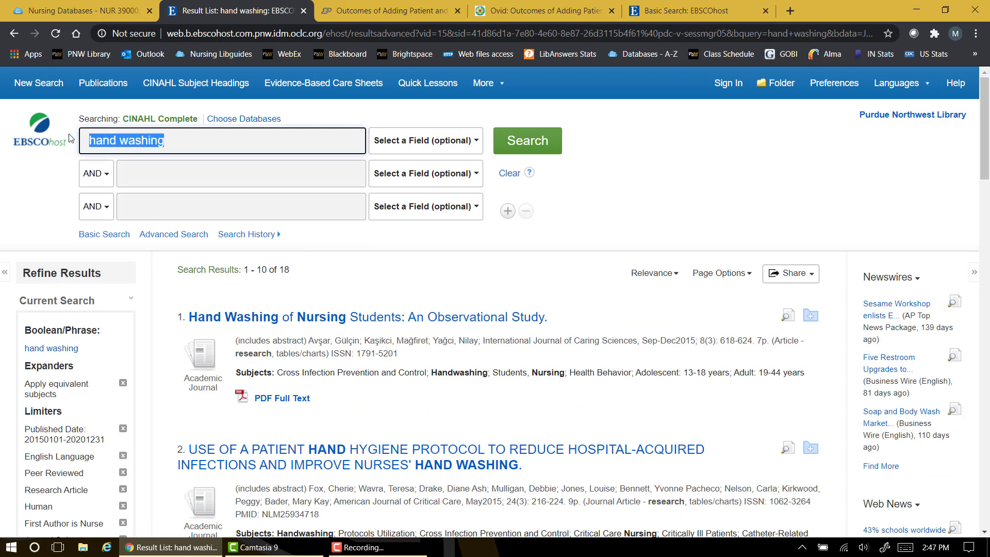
type("Opioids")
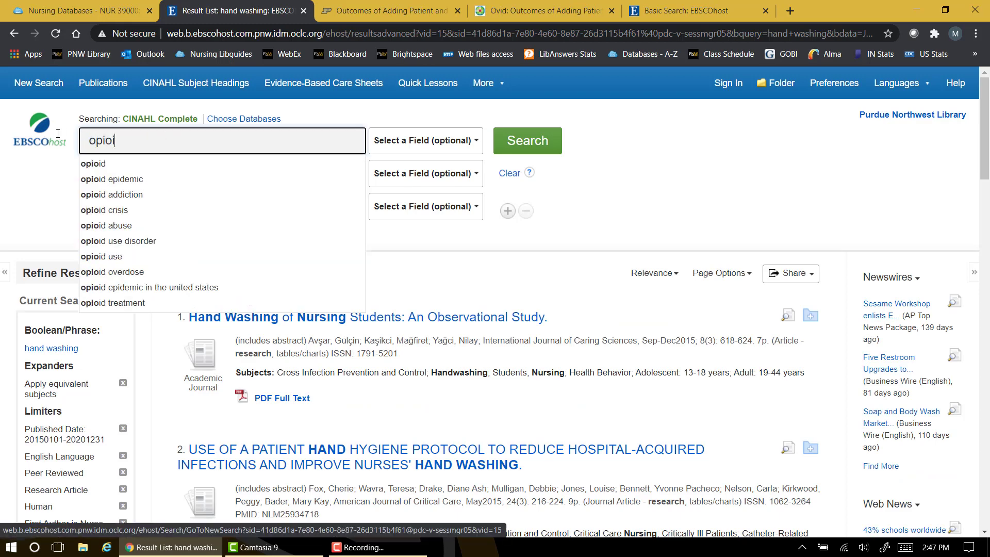
key("Return")
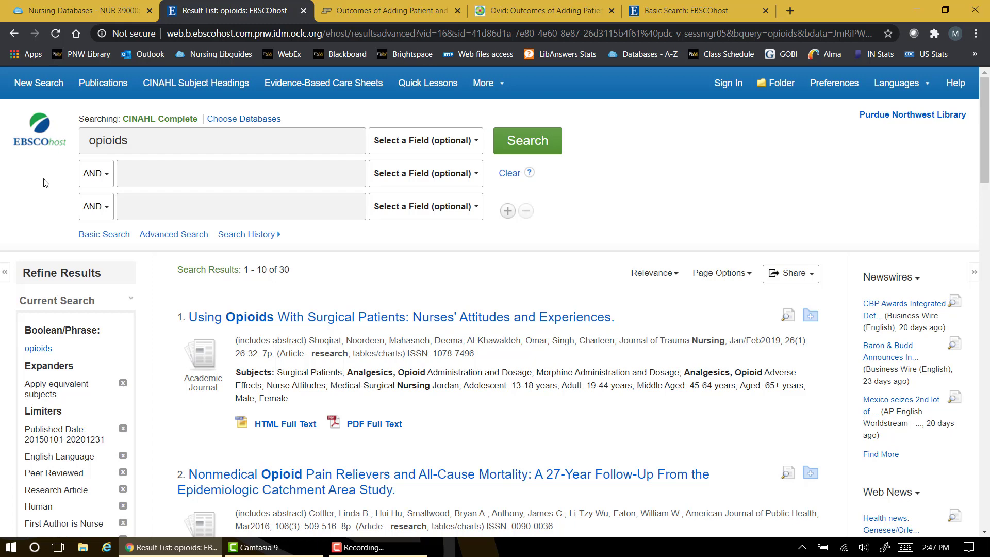
Step: Add 'addiction' as a second AND term to opioids and search, leaving 2 results
left_click(167, 176)
type("addiction")
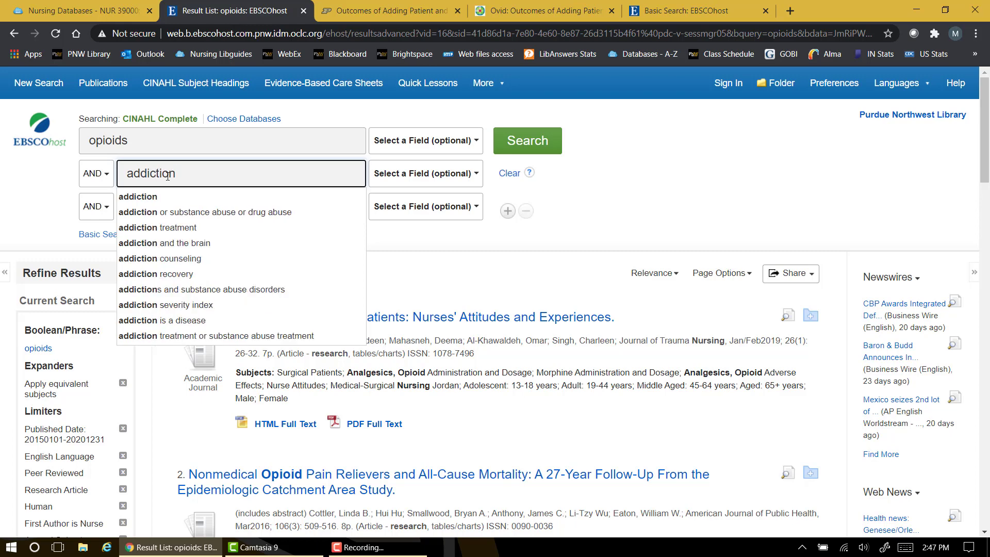
left_click(524, 138)
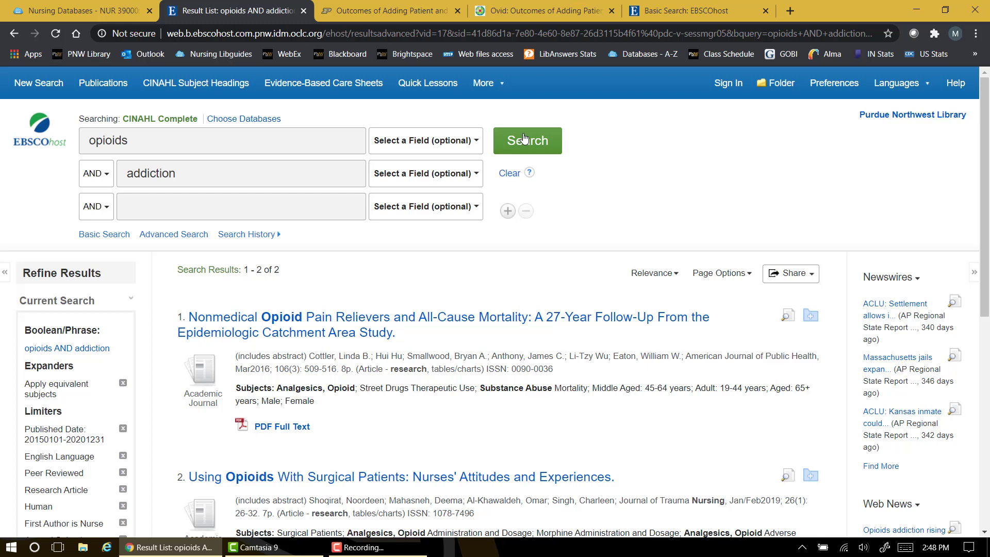
Step: From Search History, view the 92 results of the S4 nutrition search
left_click(242, 235)
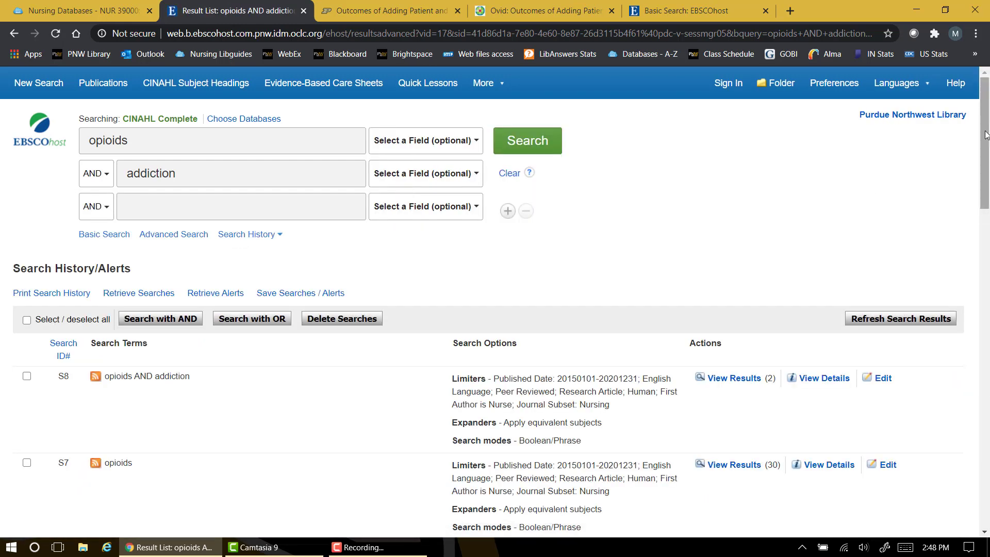
left_click_drag(986, 135, 987, 217)
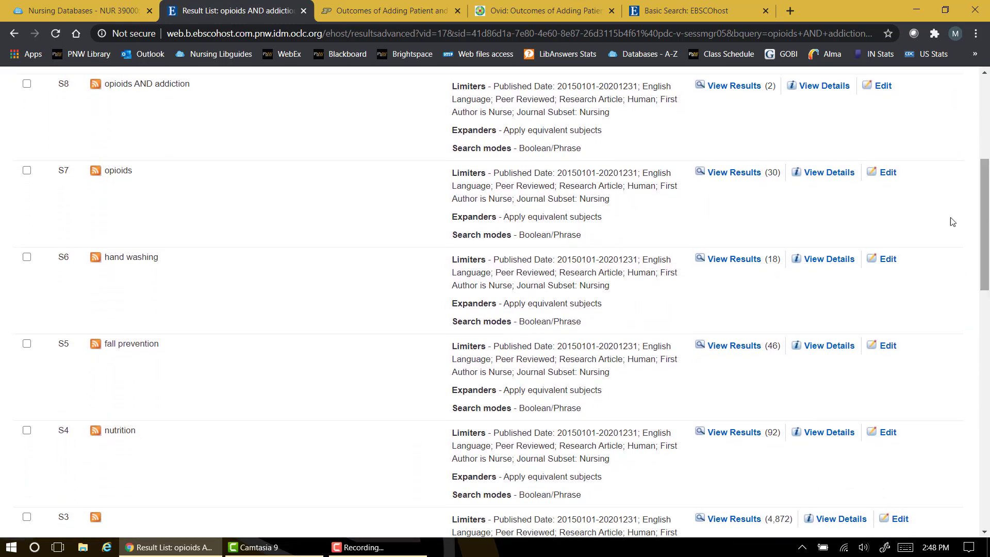
left_click(741, 435)
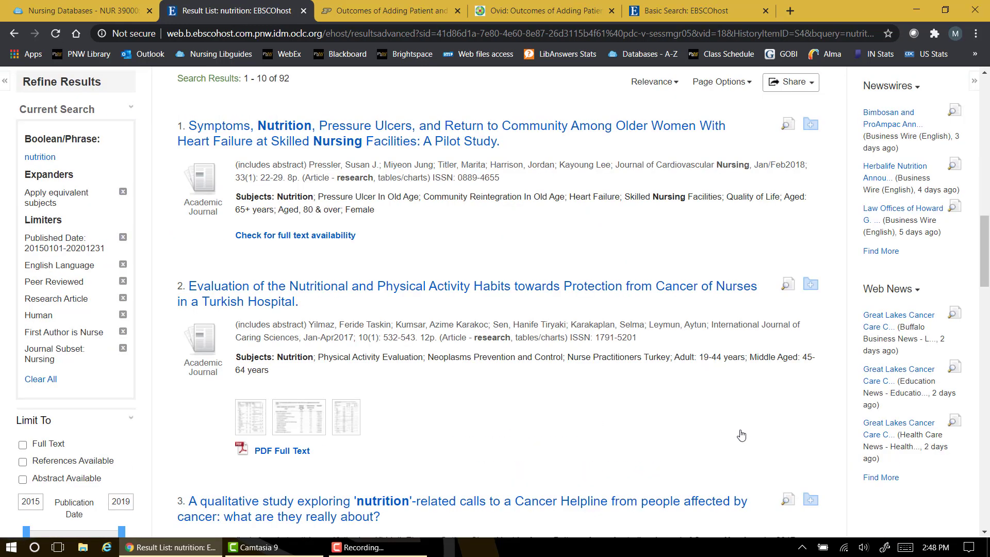
left_click_drag(986, 264, 982, 116)
left_click(263, 235)
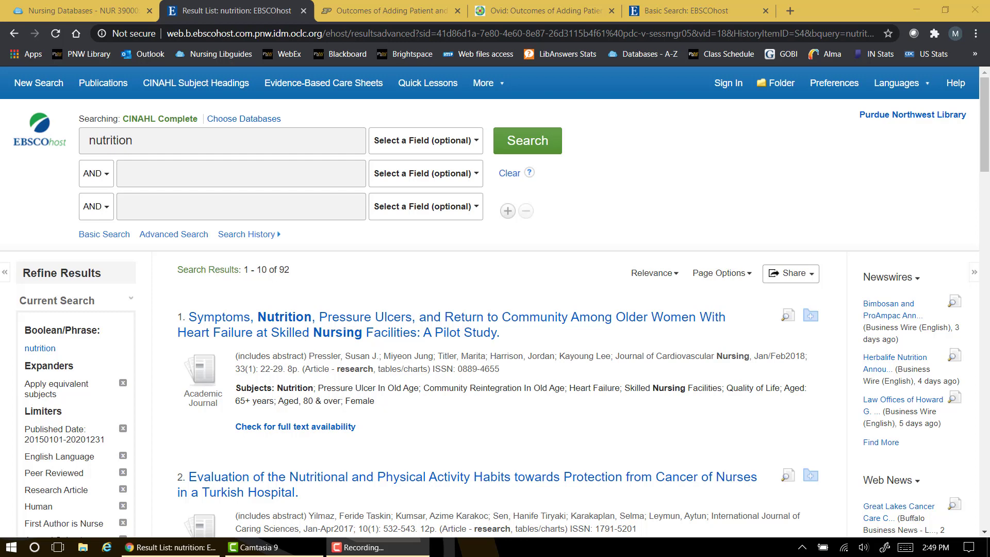
left_click_drag(986, 137, 988, 299)
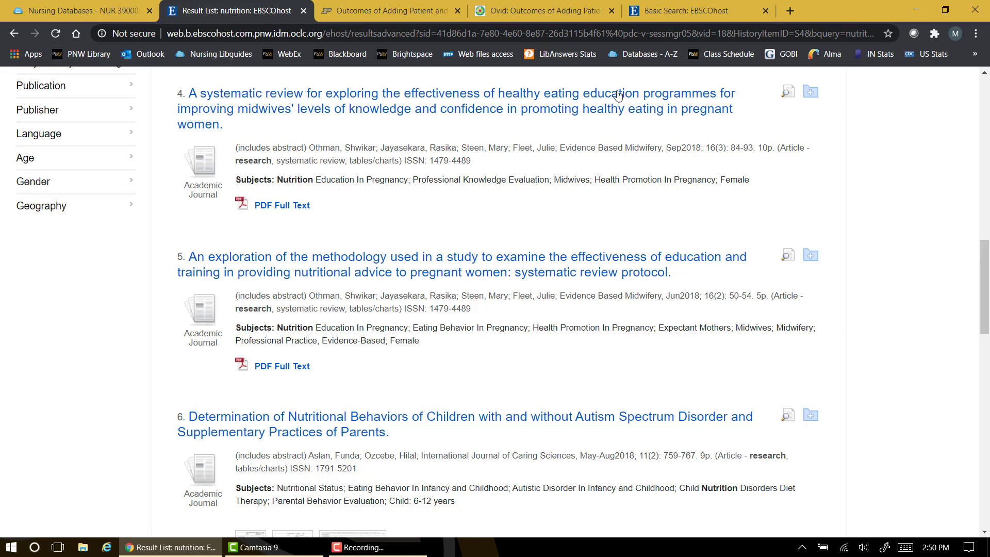
Step: Switch to the 'Nursing Databases - NUR 39000' LibGuides tab
left_click(133, 10)
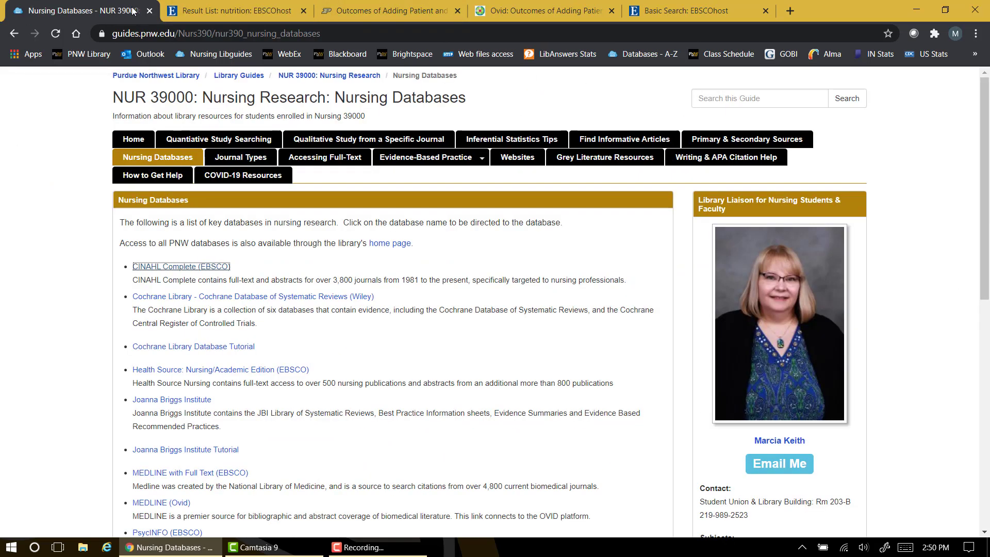